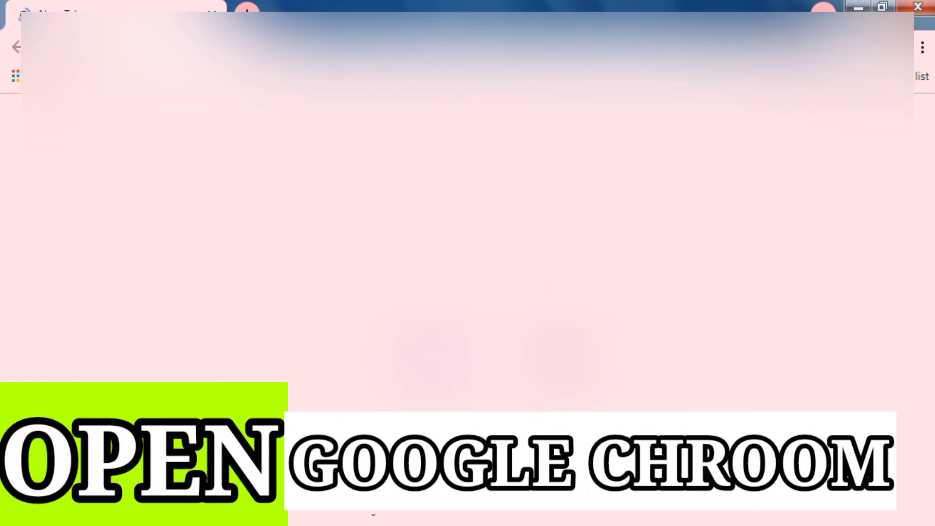
- Search Google for "youtube studio" and open the YouTube Studio site from the results
left_click(296, 43)
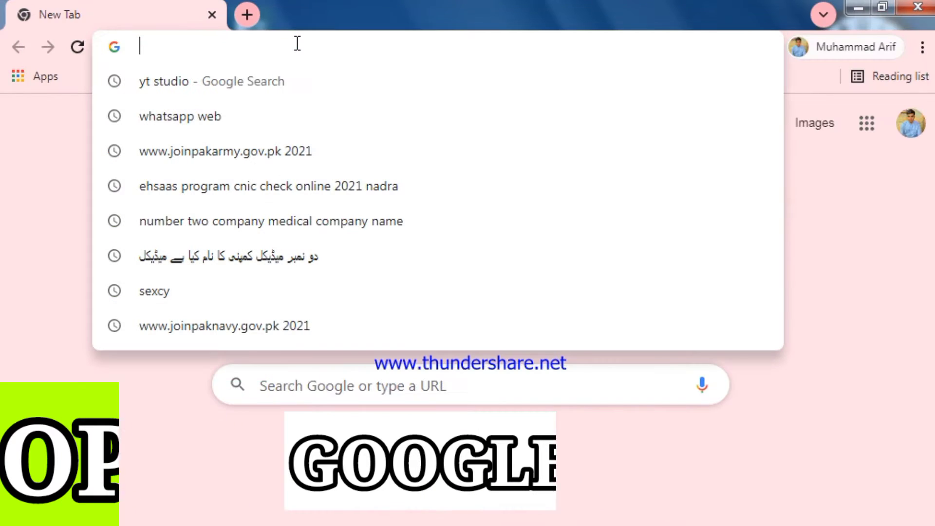
type("youtube")
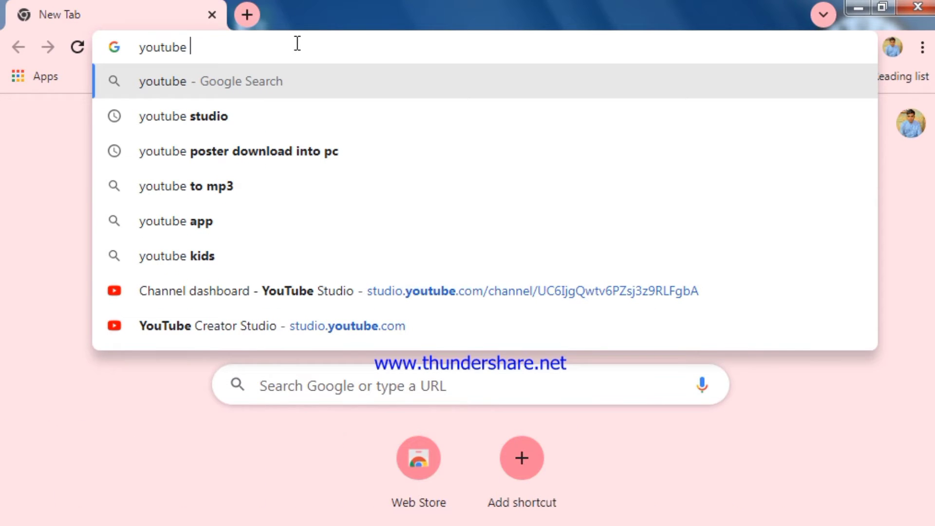
type("studio")
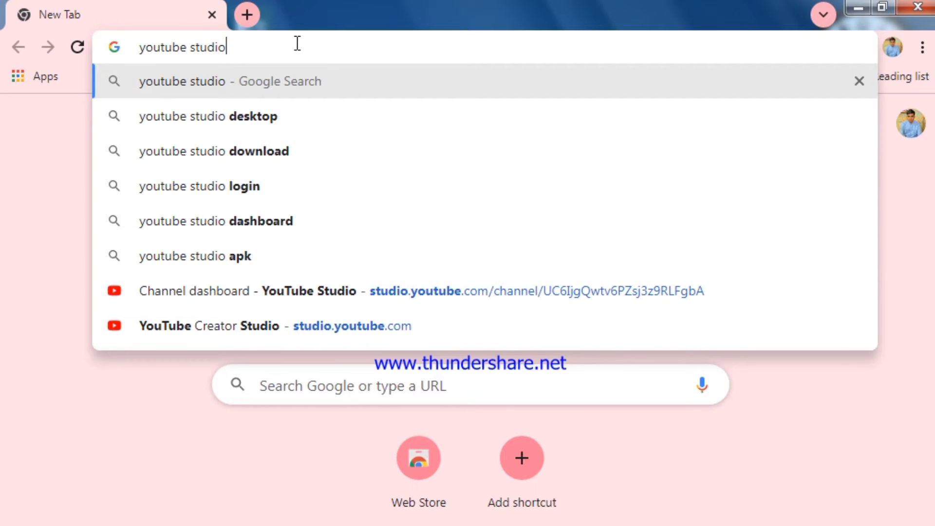
key("Return")
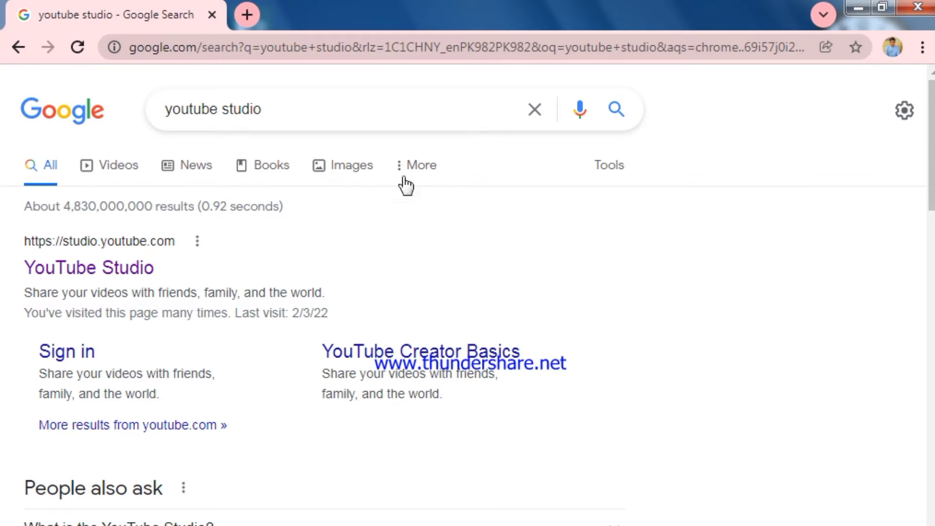
left_click(94, 263)
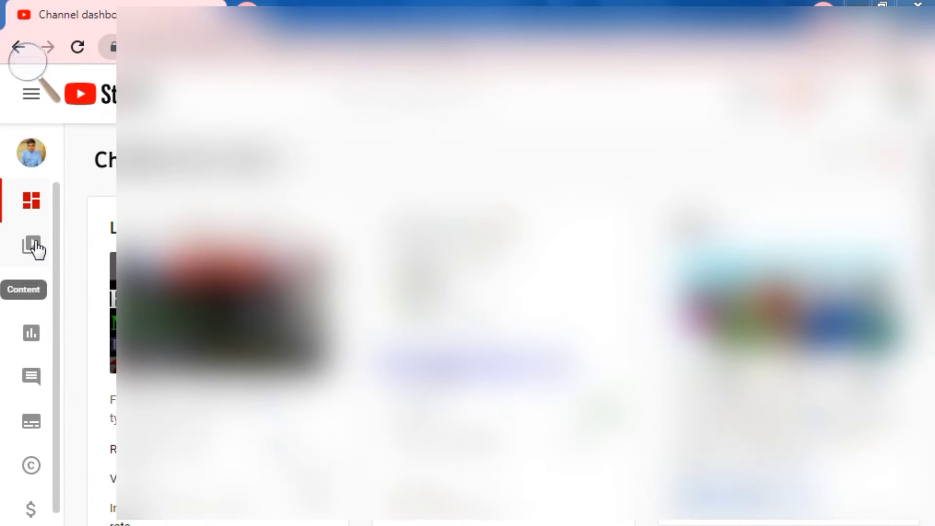
- Open the channel's content list and go to the details of the free internet VPN video published Jan 25, 2022
left_click(73, 261)
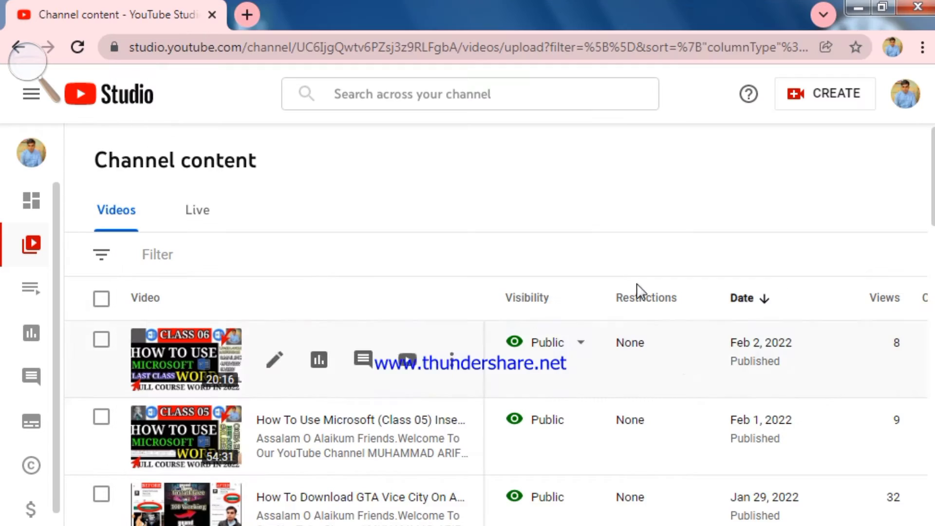
scroll(468, 275, "down", 5)
scroll(458, 287, "up", 5)
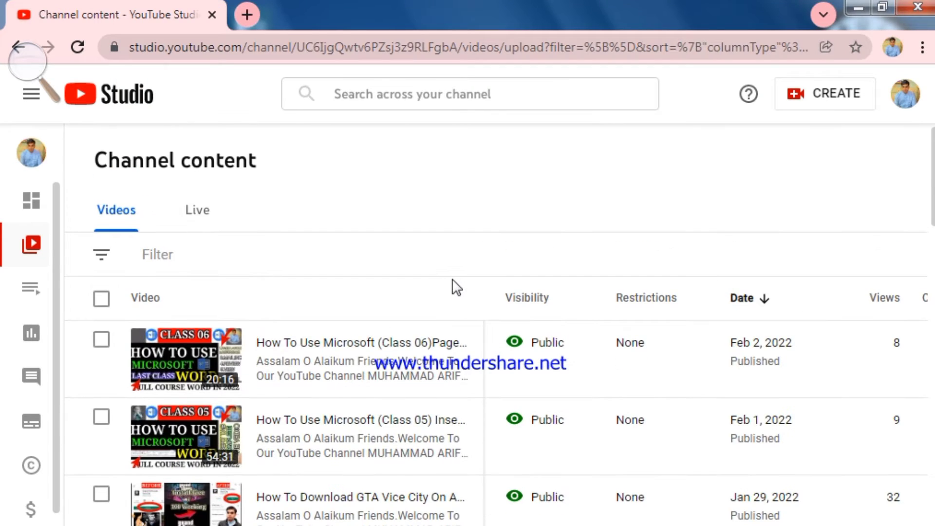
scroll(457, 287, "down", 3)
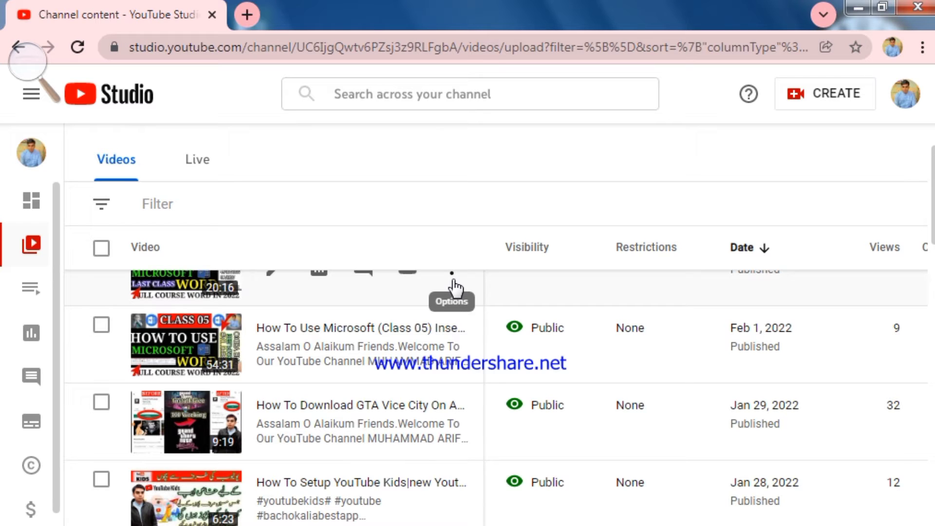
scroll(456, 287, "down", 2)
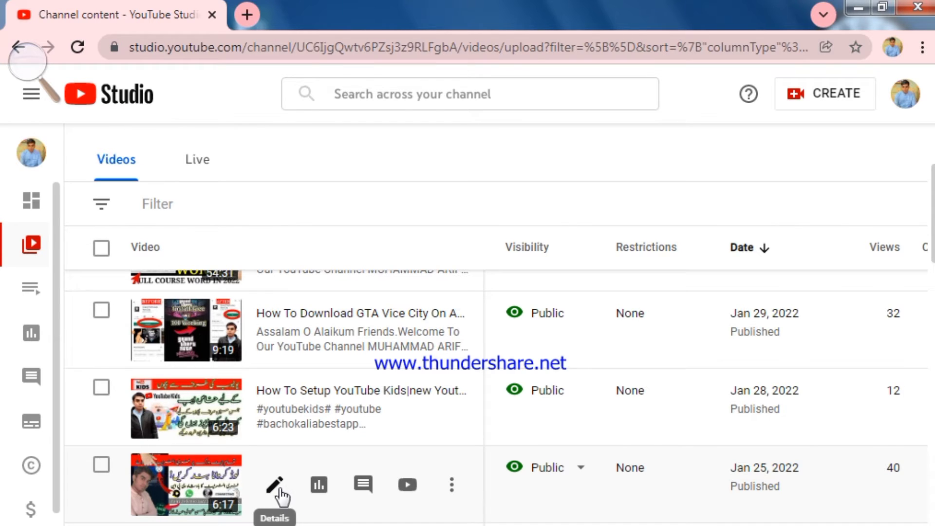
left_click(279, 486)
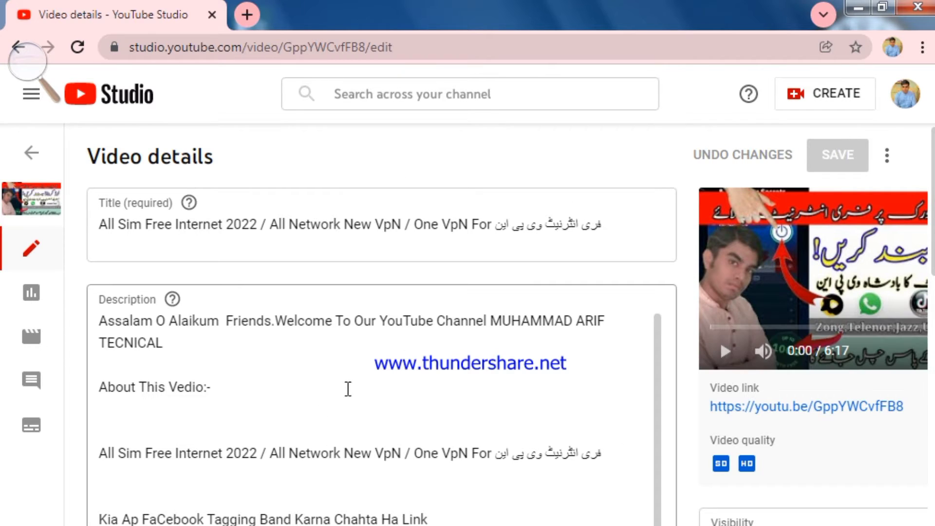
- Open the video's end screen editor and apply the "1 video, 1 subscribe" template with both elements in the upper part of the frame
scroll(428, 331, "down", 6)
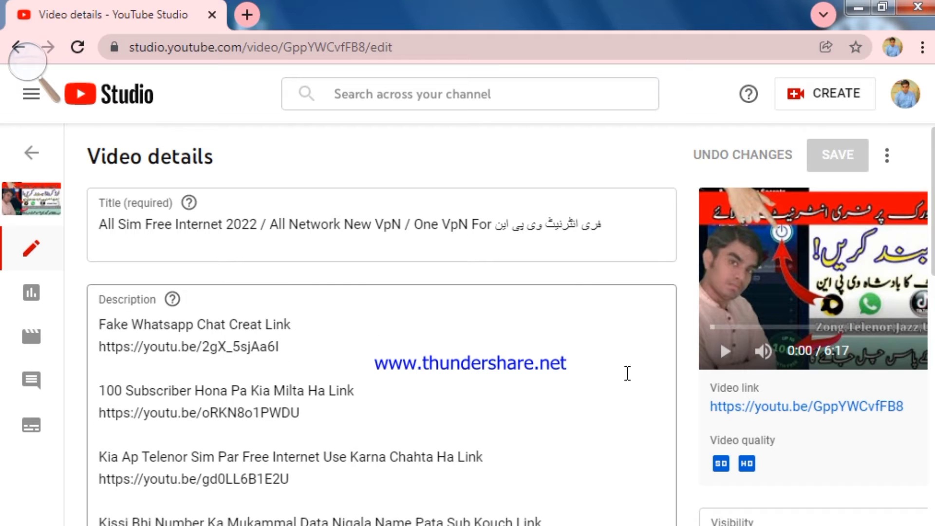
scroll(840, 375, "down", 5)
scroll(841, 375, "down", 3)
scroll(837, 378, "up", 4)
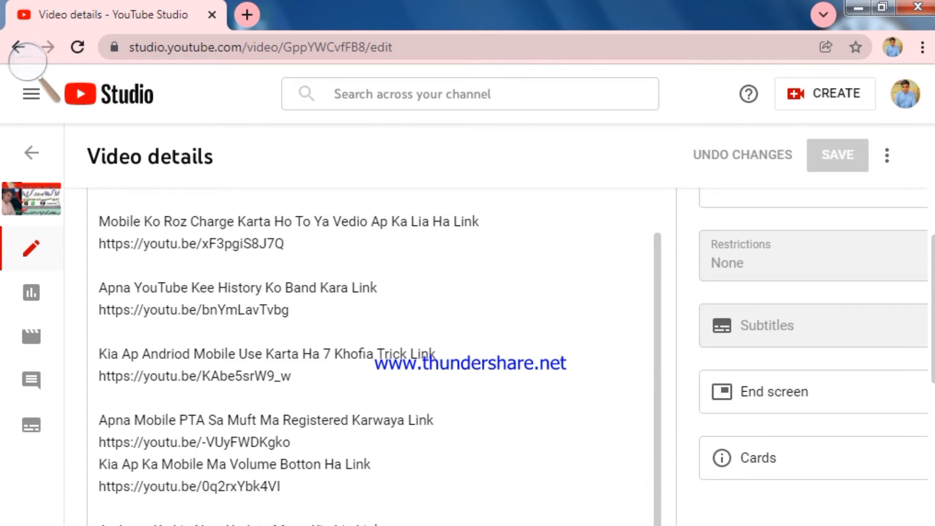
left_click(758, 382)
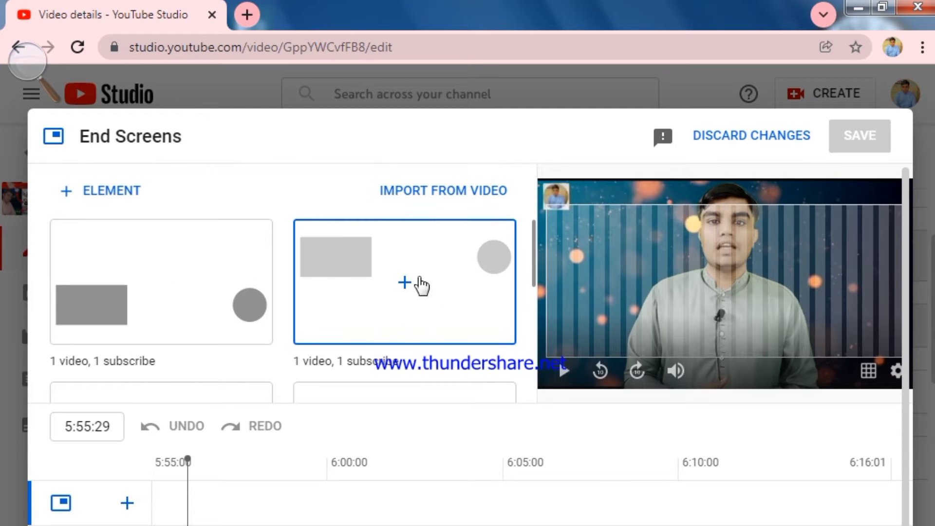
left_click(387, 273)
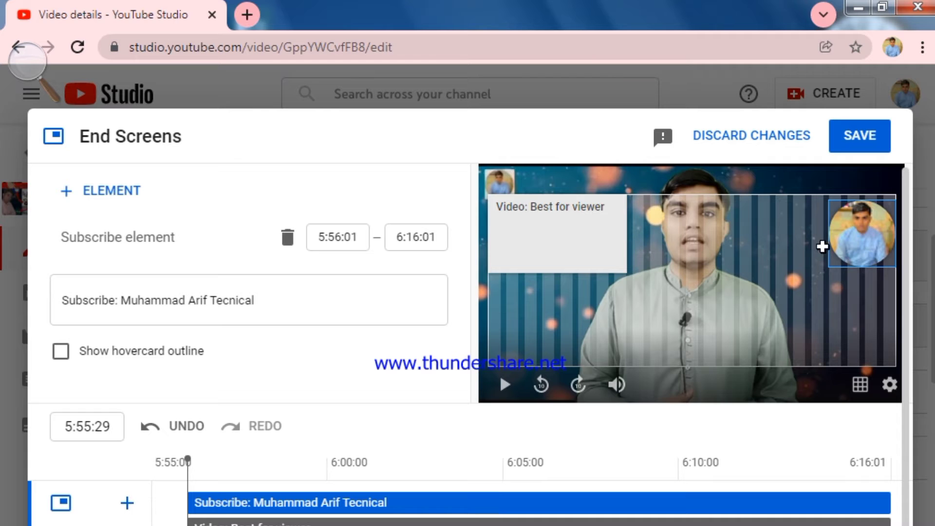
- Preview the end screen playback, then select the video element and review its video choice options
left_click(506, 385)
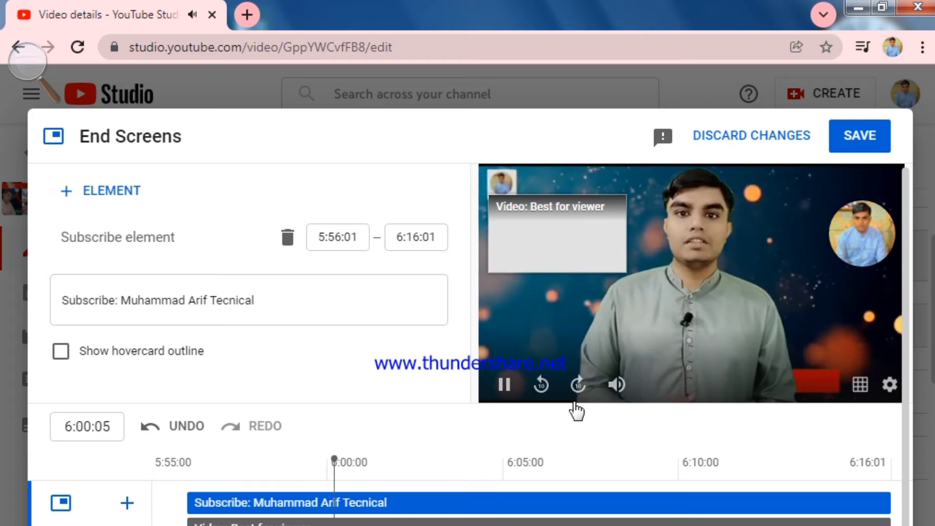
left_click(505, 387)
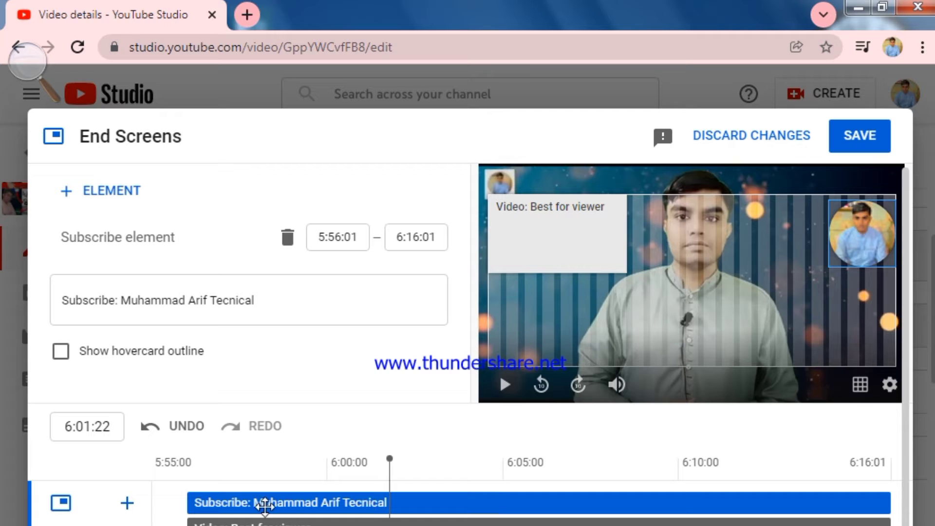
left_click(267, 522)
left_click(268, 502)
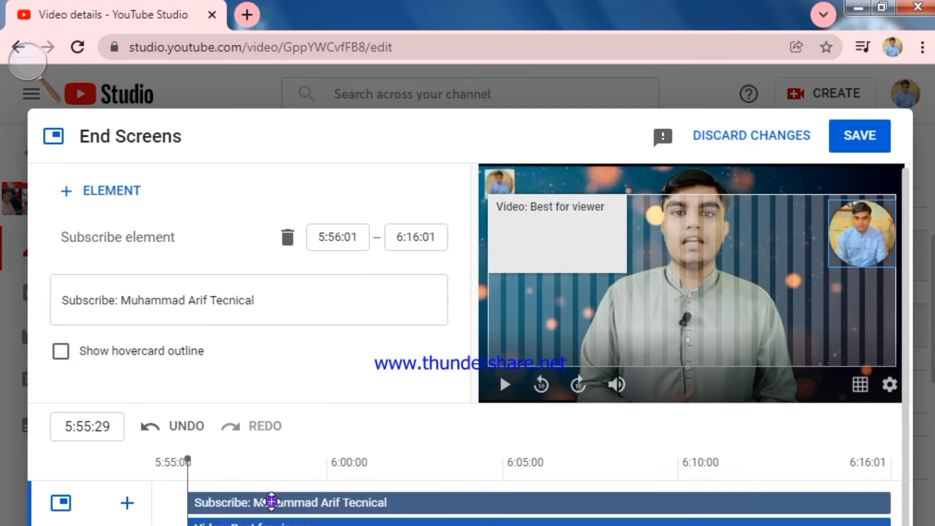
left_click(287, 521)
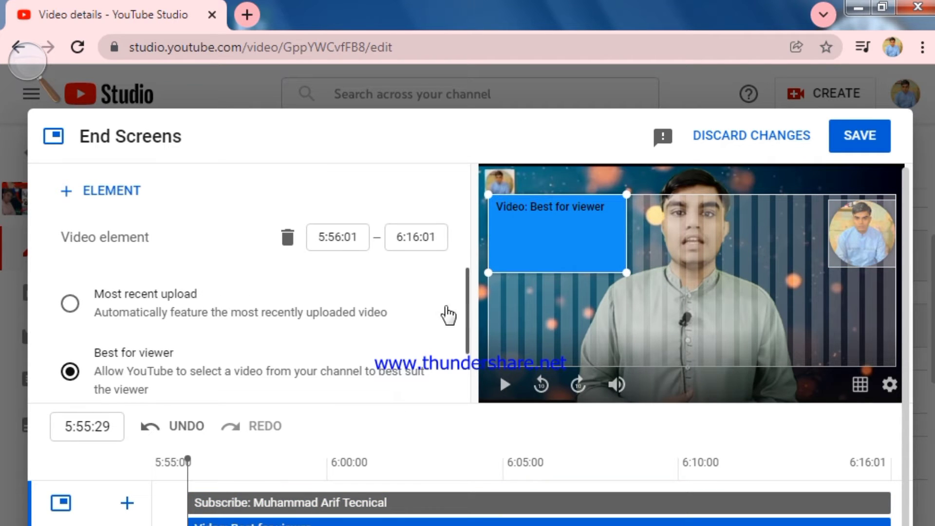
scroll(276, 349, "down", 2)
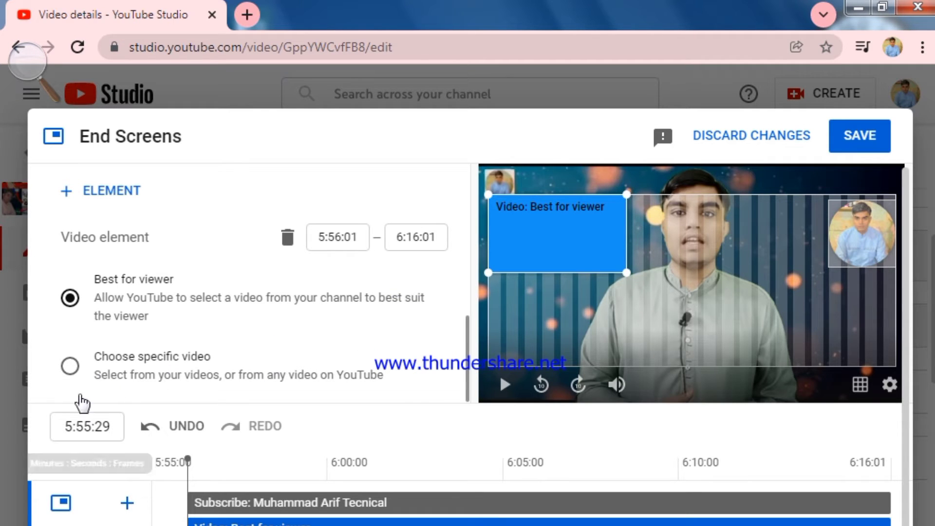
scroll(142, 319, "up", 2)
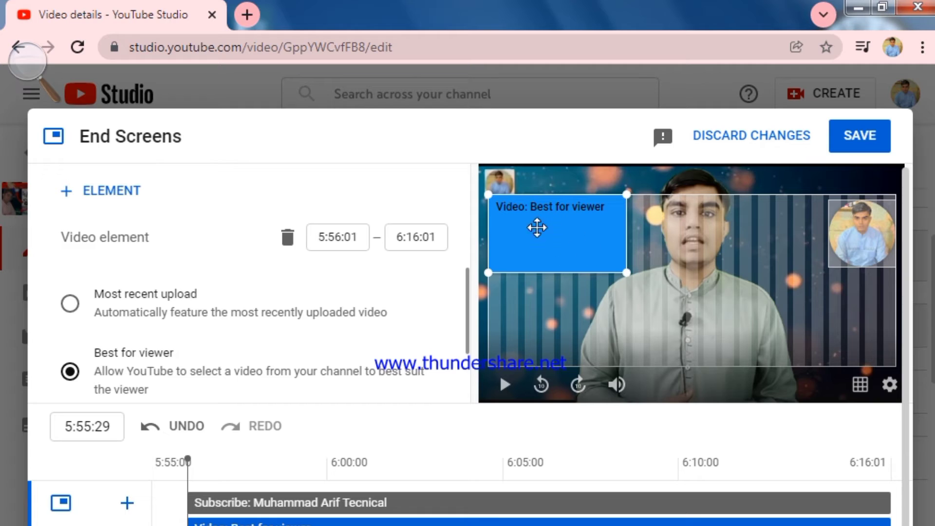
scroll(209, 333, "down", 2)
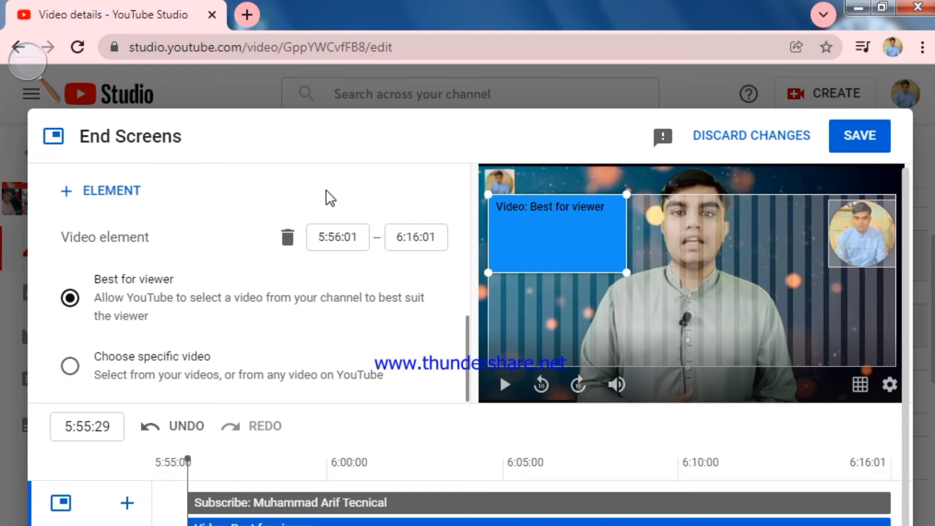
left_click(73, 365)
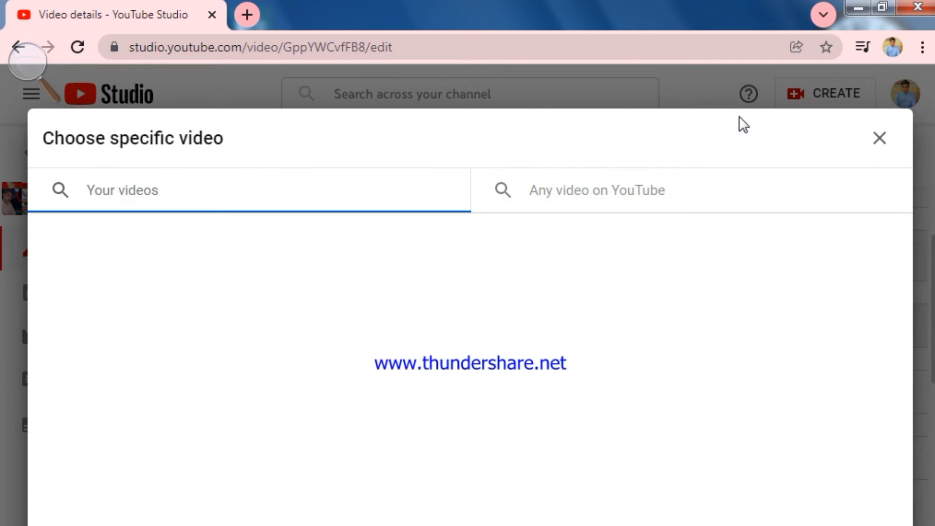
scroll(380, 440, "down", 2)
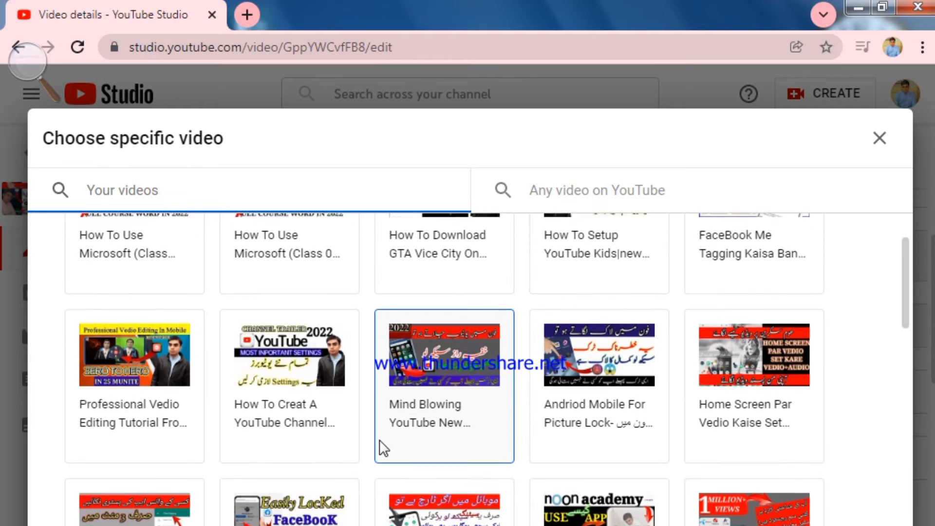
scroll(856, 230, "up", 2)
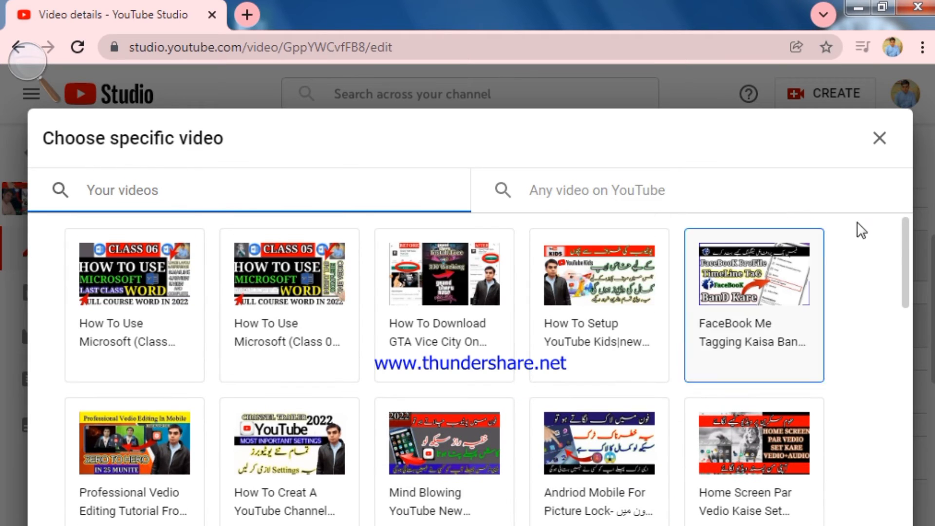
left_click(879, 138)
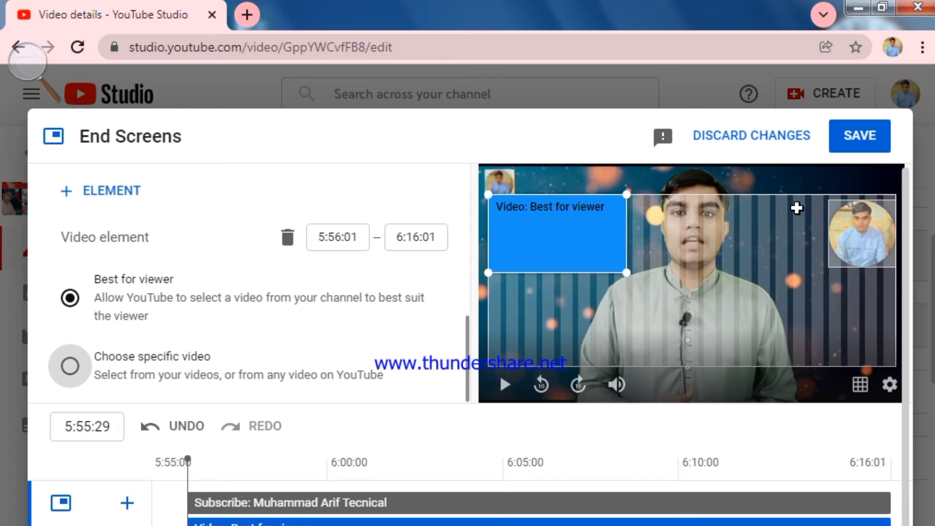
- Save the end screen with the video element left on "Best for viewer"
left_click(855, 141)
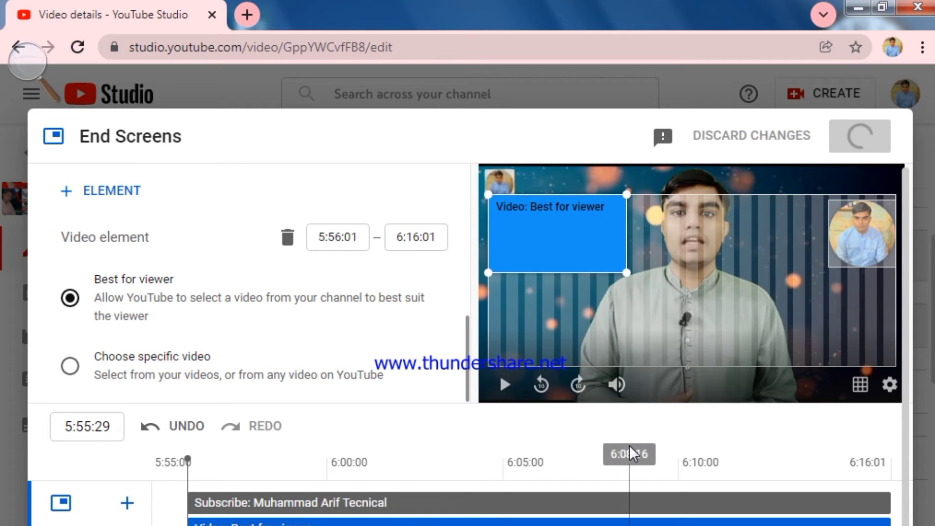
scroll(477, 355, "down", 5)
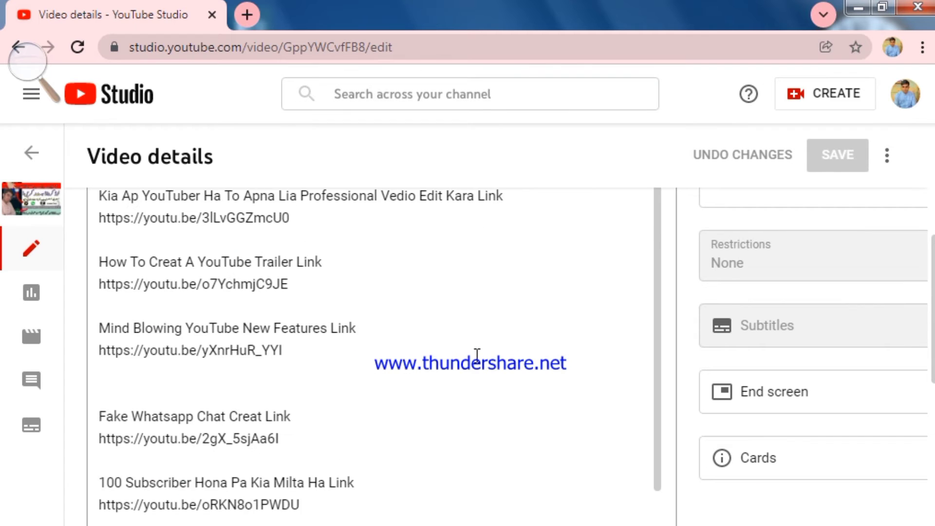
scroll(388, 486, "up", 10)
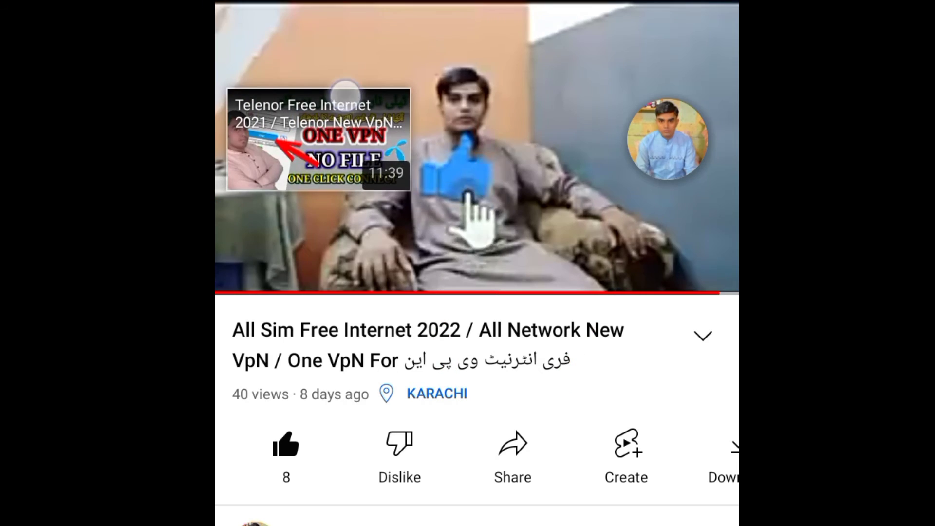
- In the YouTube mobile app, open the suggested Telenor Free Internet 2021 video from the end screen of the playing video
left_click(345, 96)
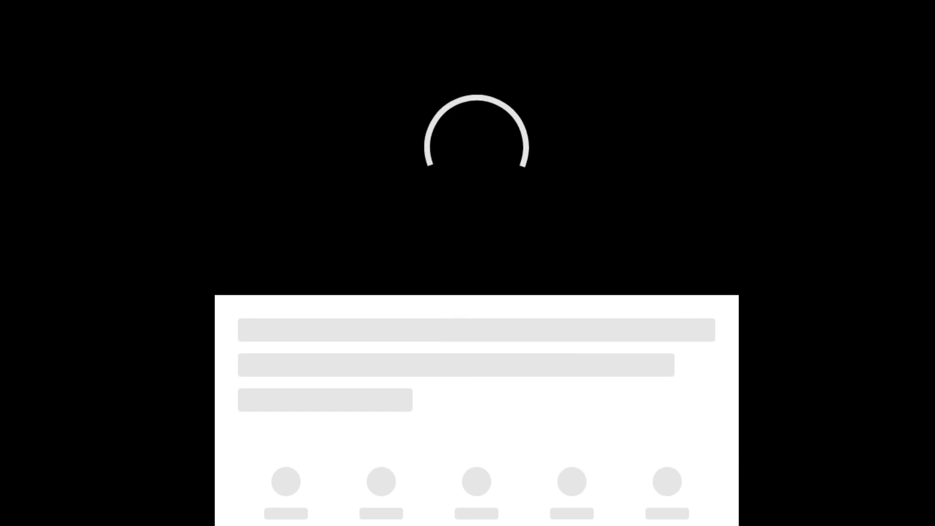